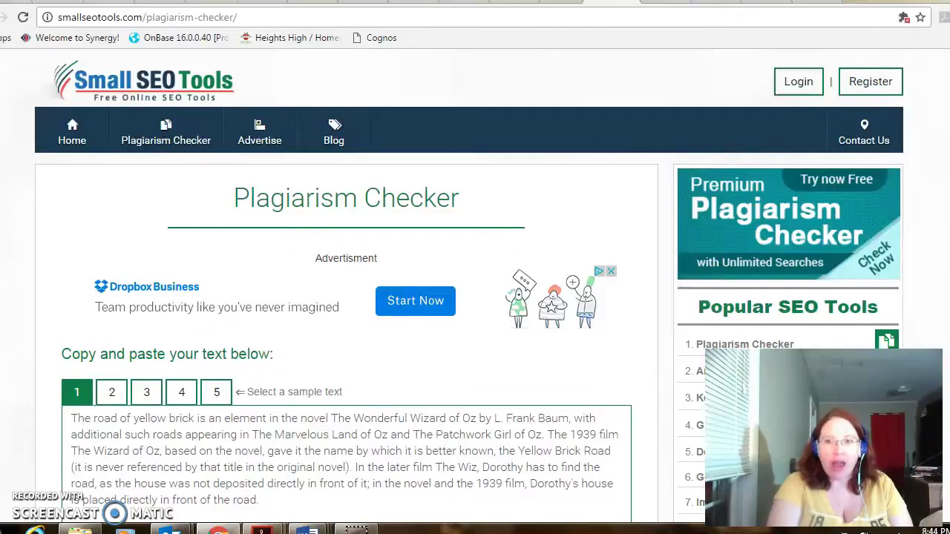
Complete the "I'm not a robot" verification and check sample text 1 about the yellow brick road for plagiarism.
scroll(368, 386, down, 3)
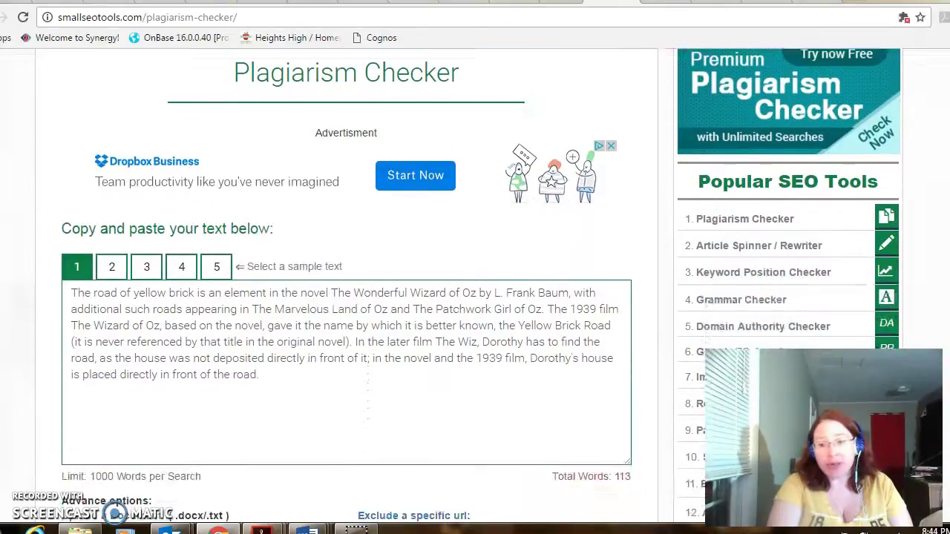
scroll(367, 385, down, 1)
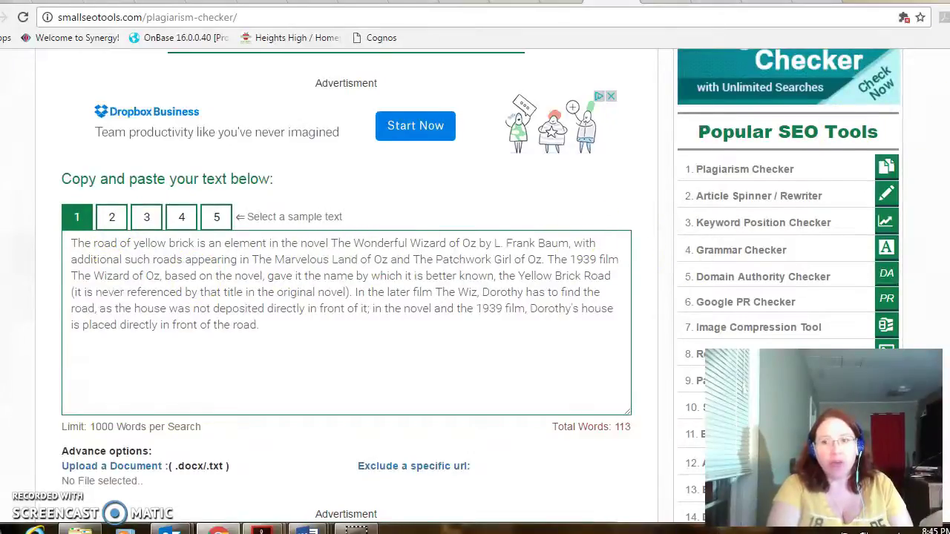
scroll(474, 289, down, 3)
scroll(474, 290, down, 2)
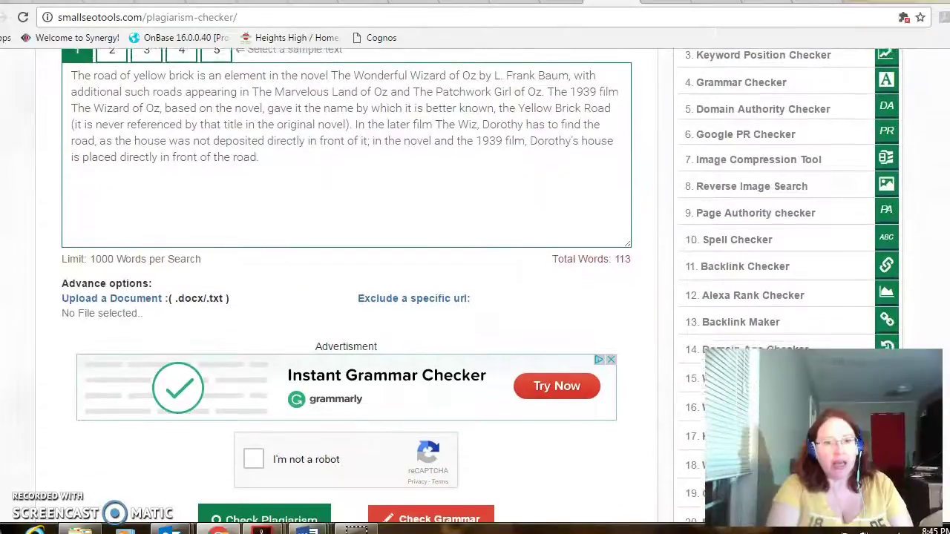
click(254, 431)
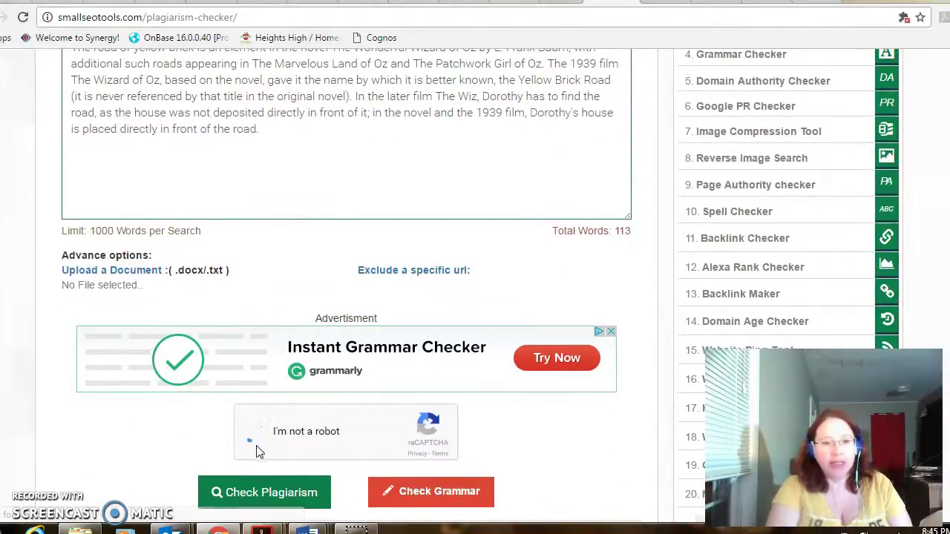
click(276, 438)
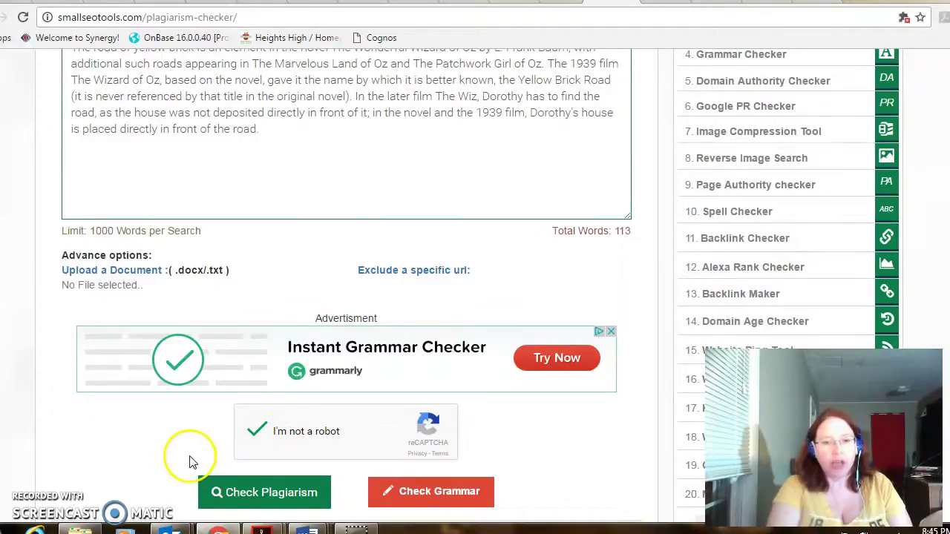
click(277, 503)
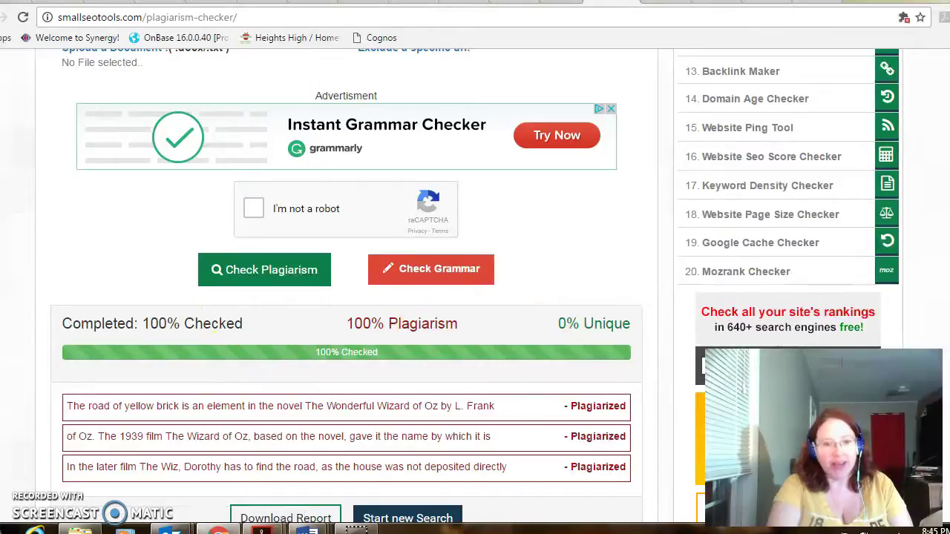
scroll(755, 266, down, 3)
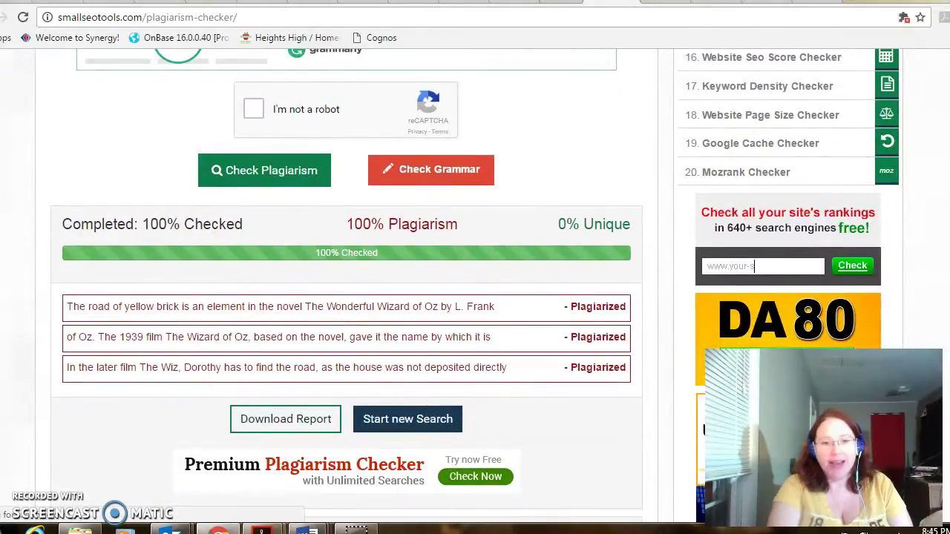
Try to check sample text 4 for plagiarism with the robot verification completed, and start a new search.
scroll(755, 266, up, 10)
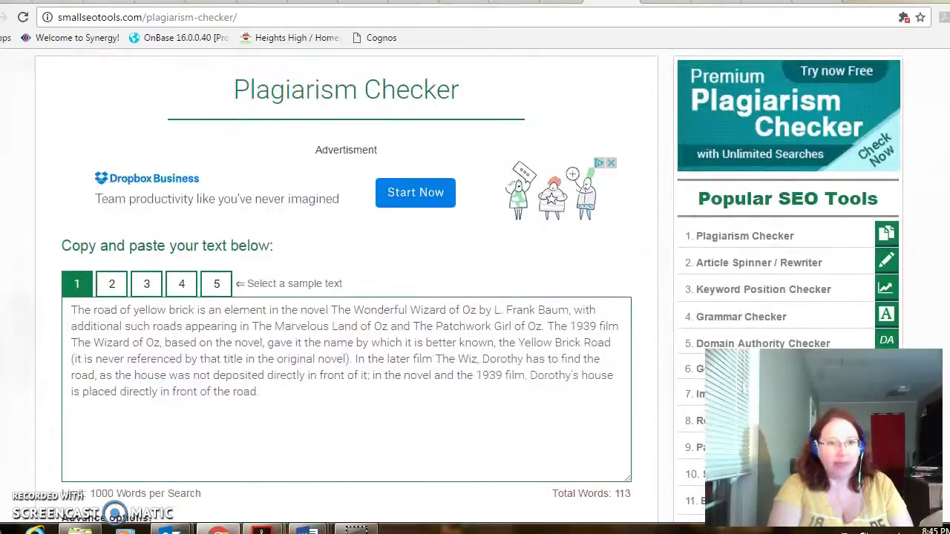
click(176, 271)
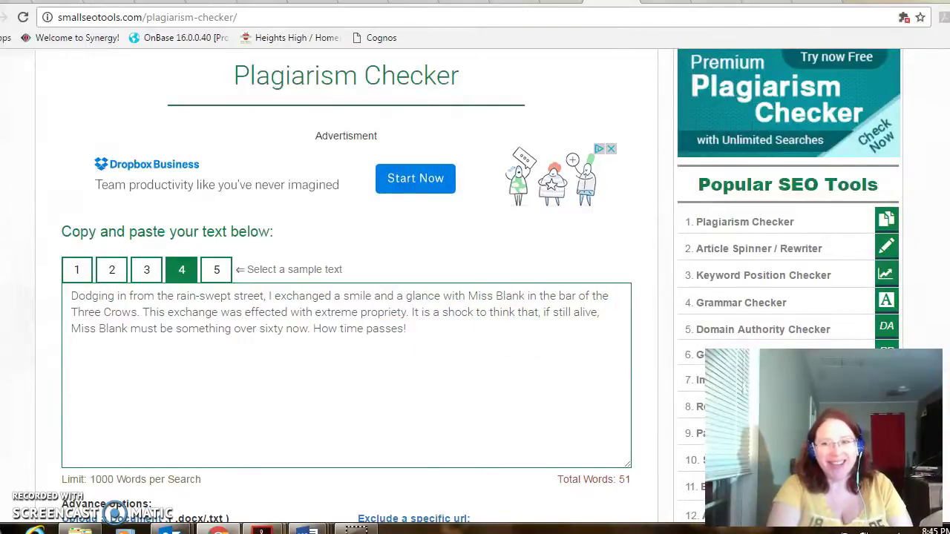
scroll(345, 297, down, 5)
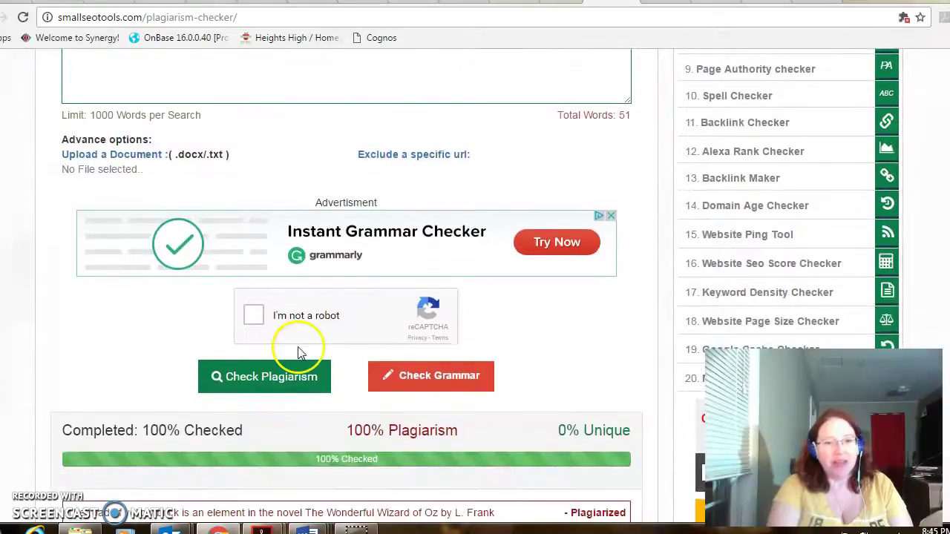
click(253, 316)
click(259, 365)
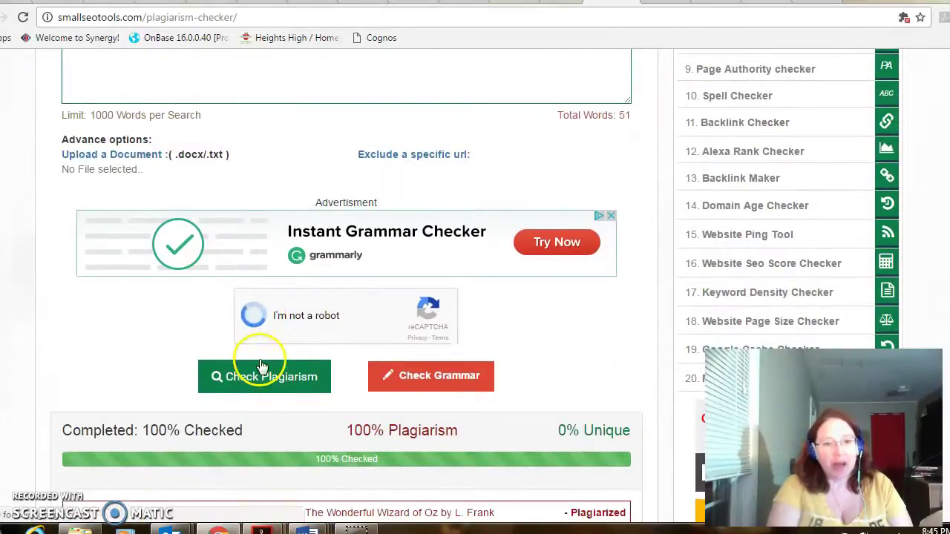
click(255, 379)
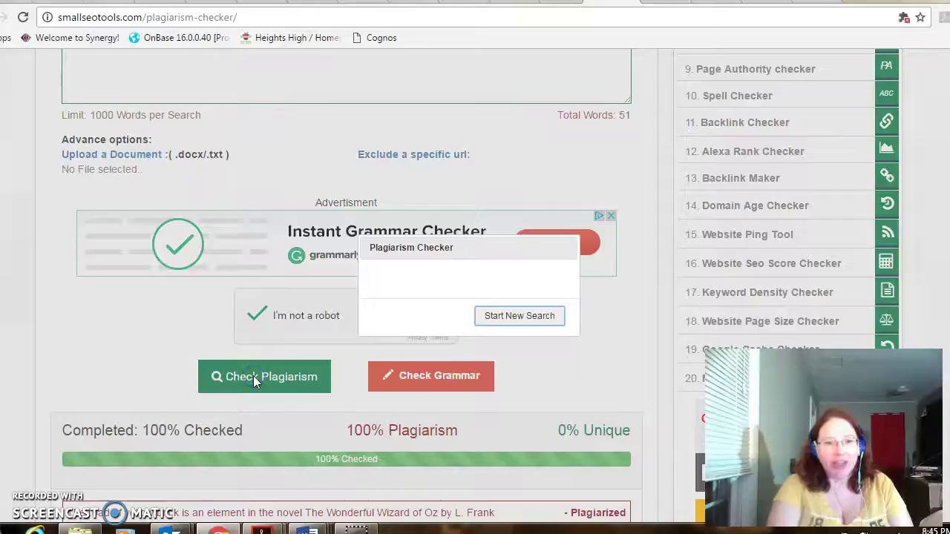
click(529, 310)
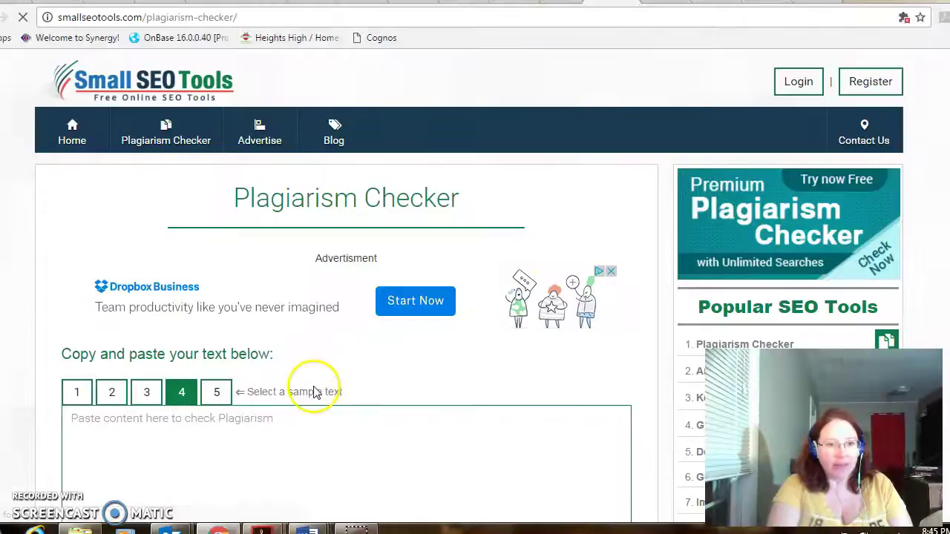
Load sample text 5 about the Space Shuttle, complete the robot verification and check it for plagiarism.
click(264, 435)
click(213, 392)
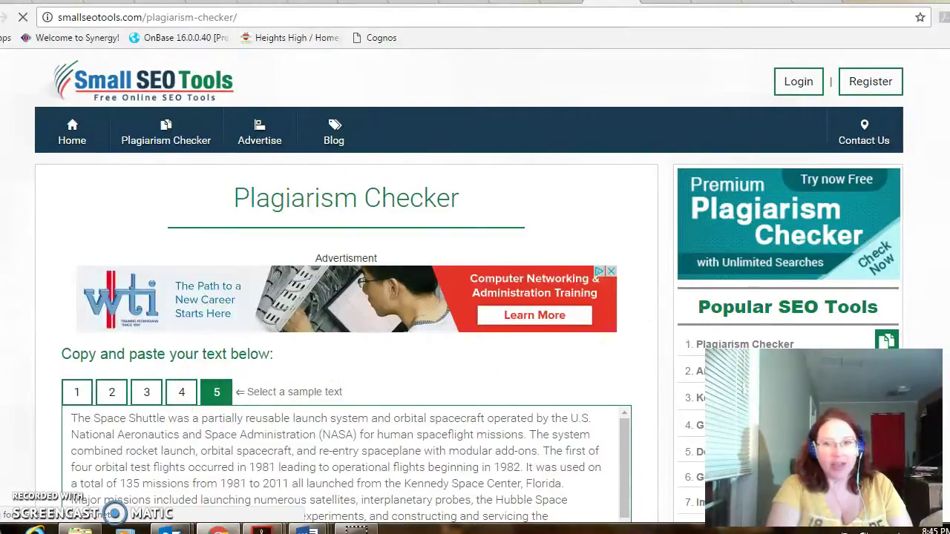
scroll(835, 213, down, 3)
scroll(464, 287, down, 4)
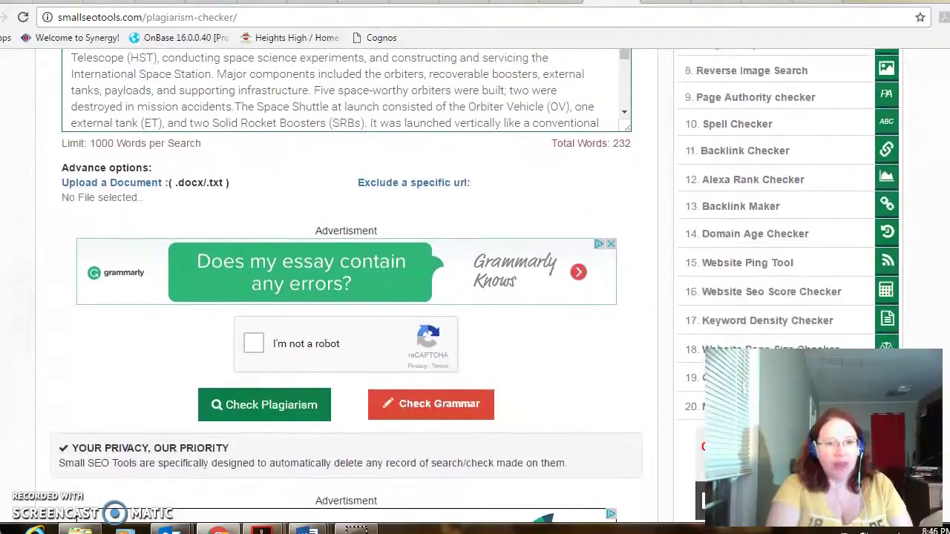
click(252, 351)
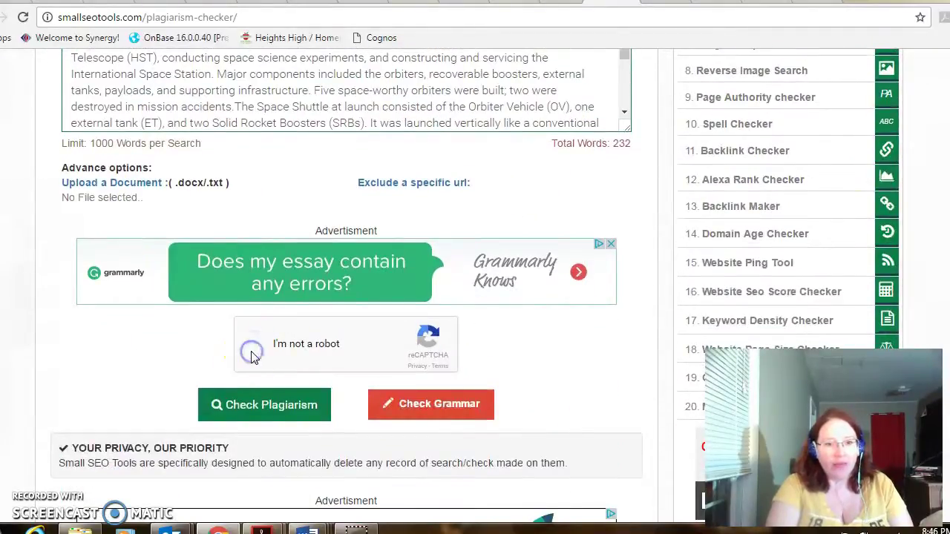
click(266, 406)
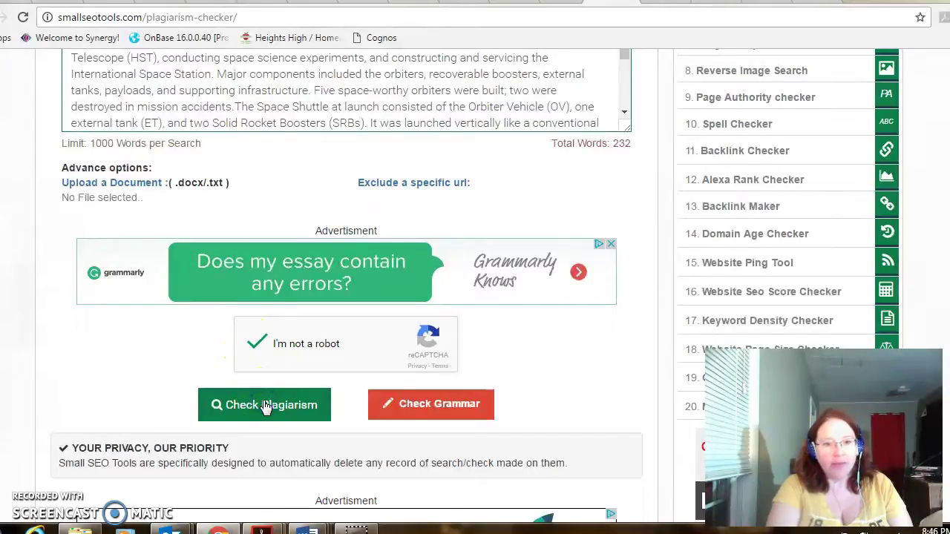
click(269, 405)
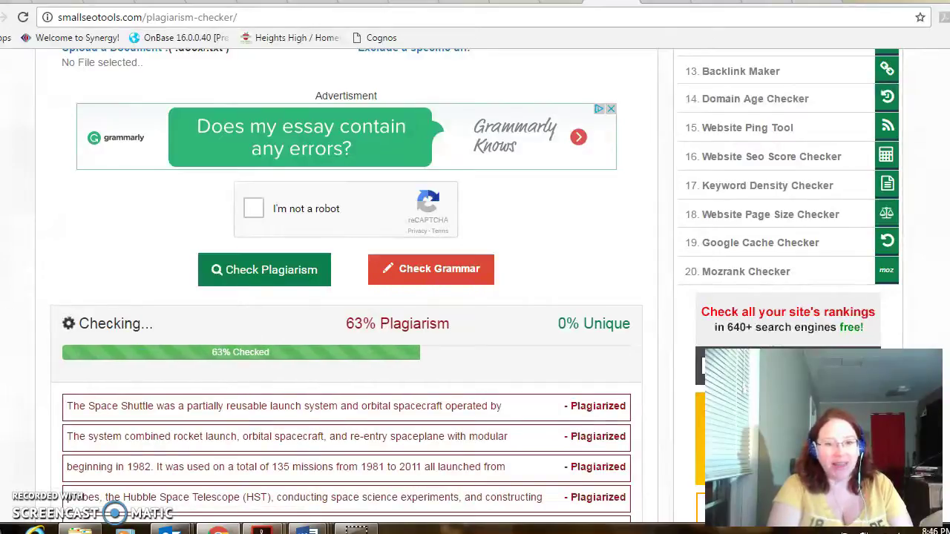
scroll(474, 297, down, 2)
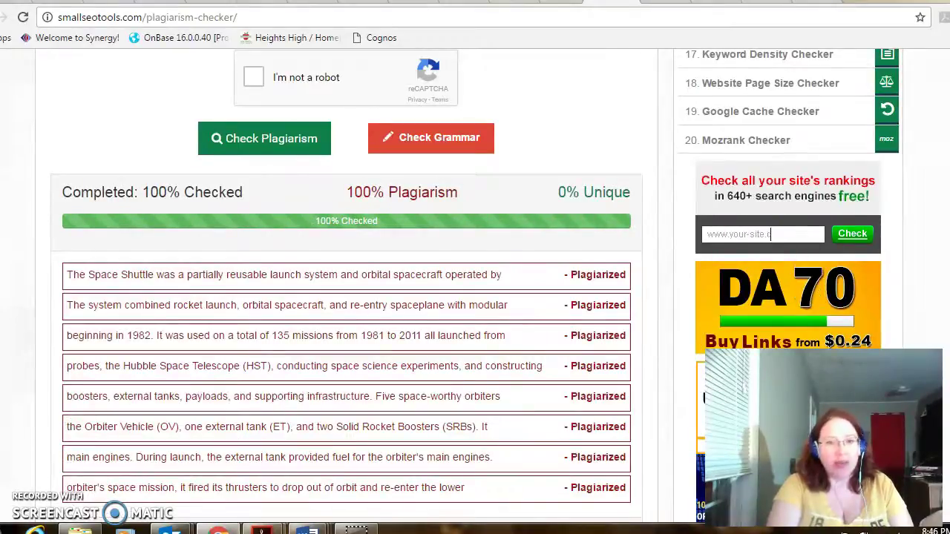
Load sample text 1 in place of the Space Shuttle text, and start a new search to clear the text area.
scroll(784, 233, up, 10)
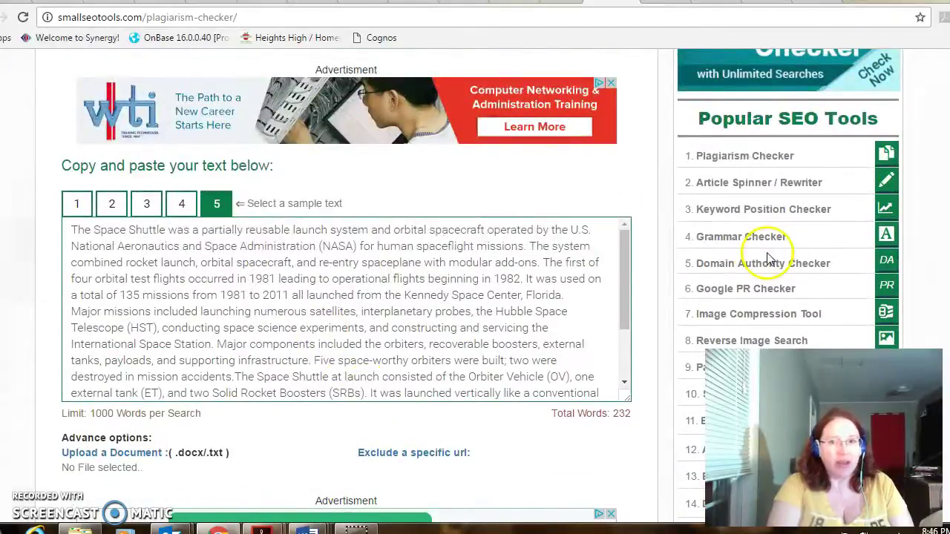
scroll(346, 296, down, 5)
scroll(346, 297, up, 8)
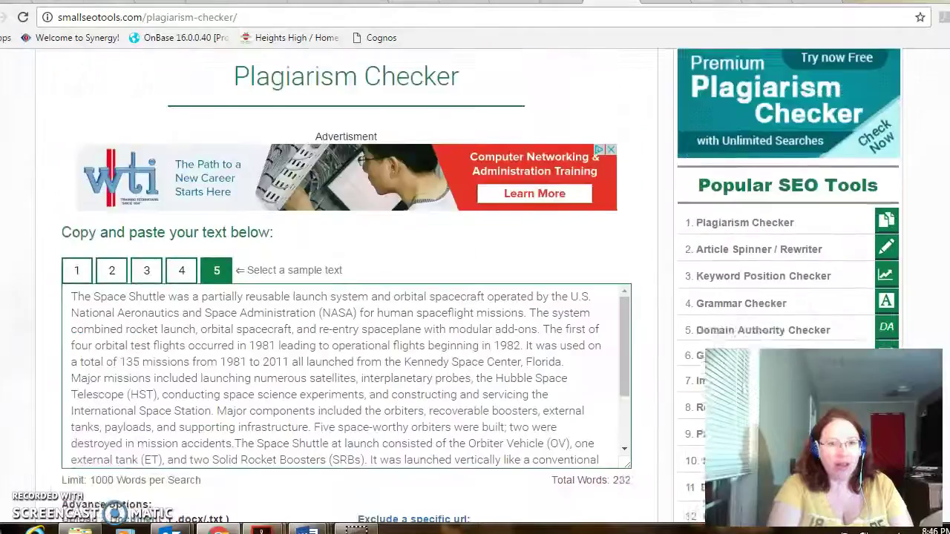
scroll(282, 256, down, 3)
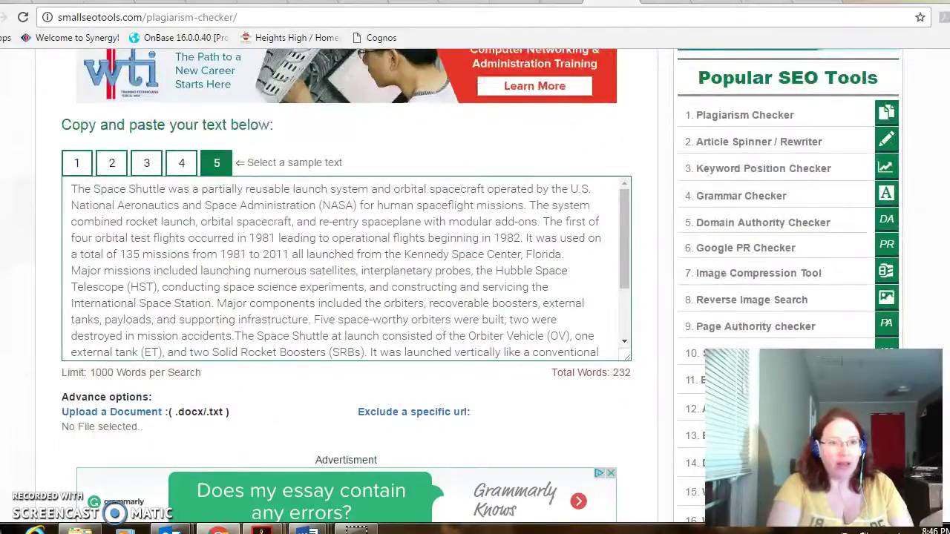
click(76, 163)
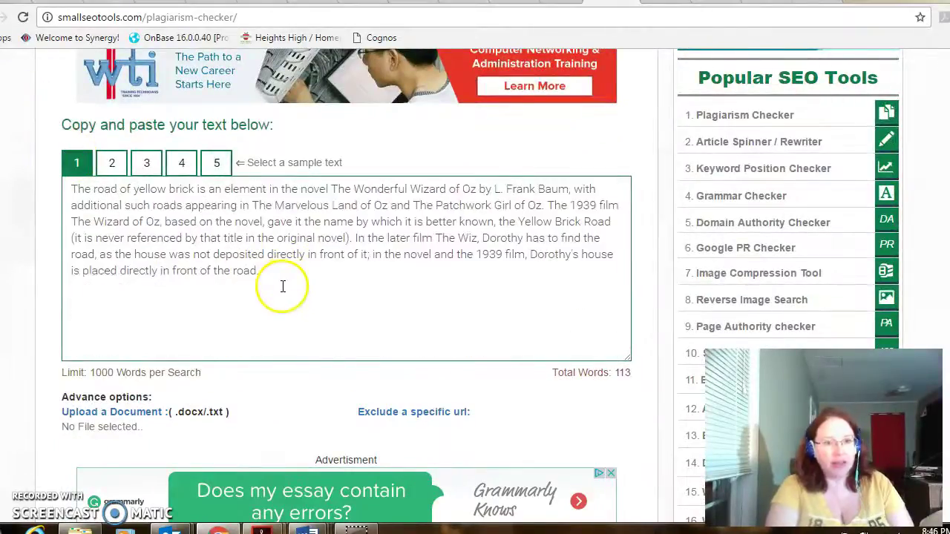
click(280, 279)
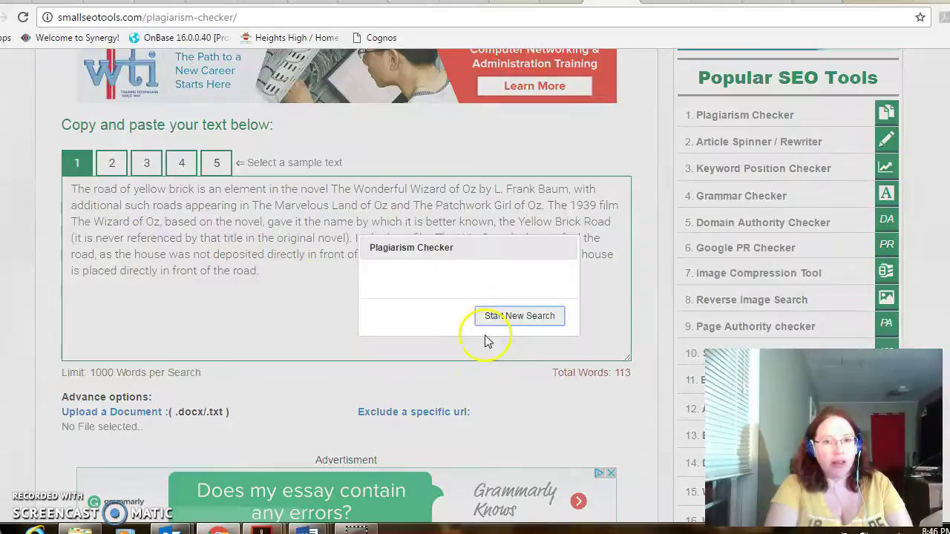
click(520, 317)
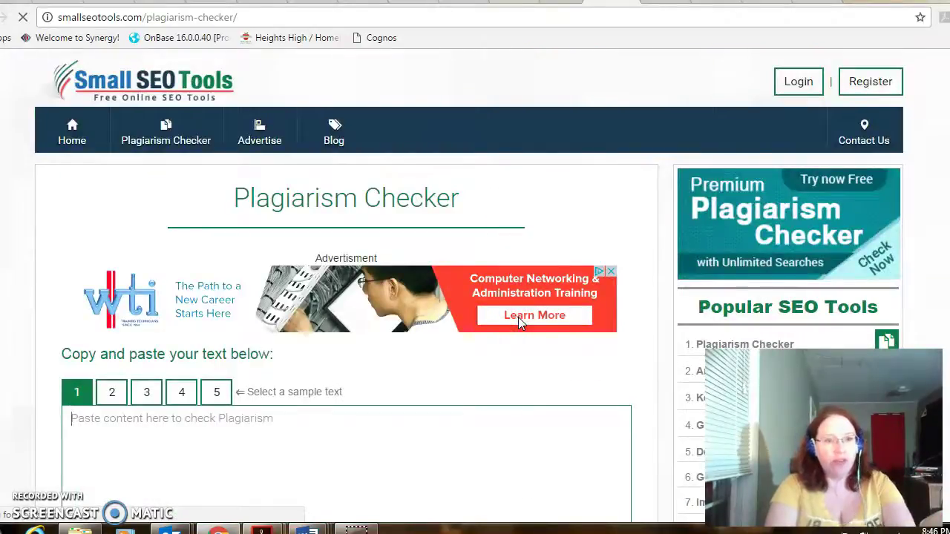
Enter "The Road by Cormac McCarthy is a heartbreaking work of art set in a post modern world." as the text to check.
click(343, 439)
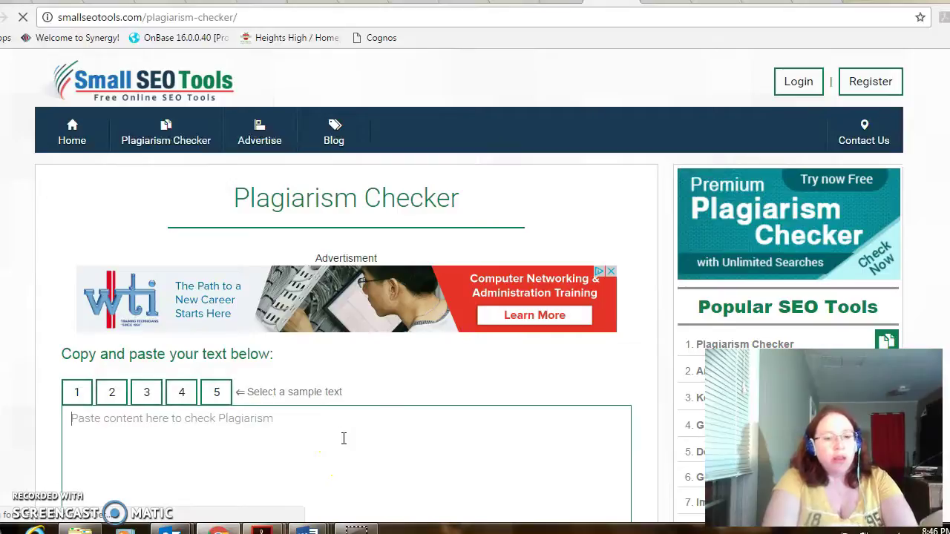
text(The road)
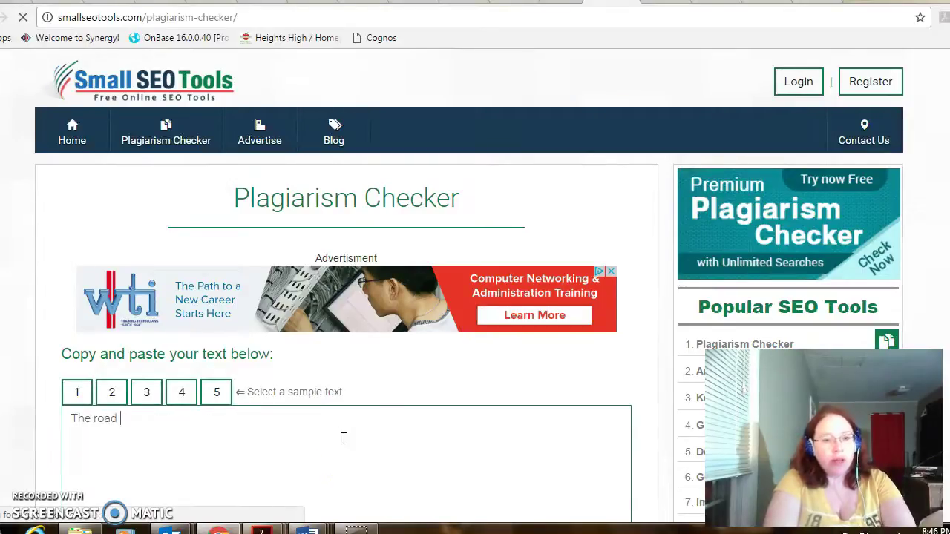
key(BackSpace)
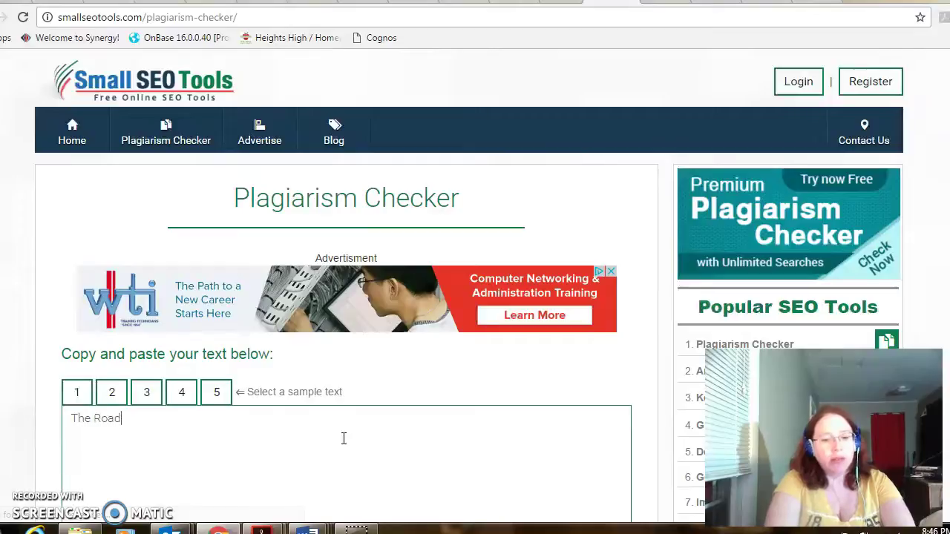
text(Road by Corm)
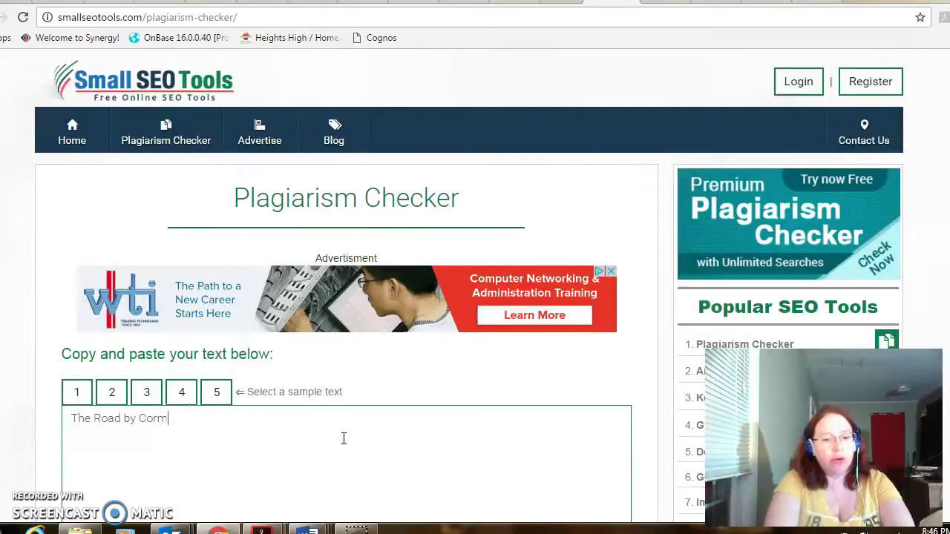
text(ac McCarthy is)
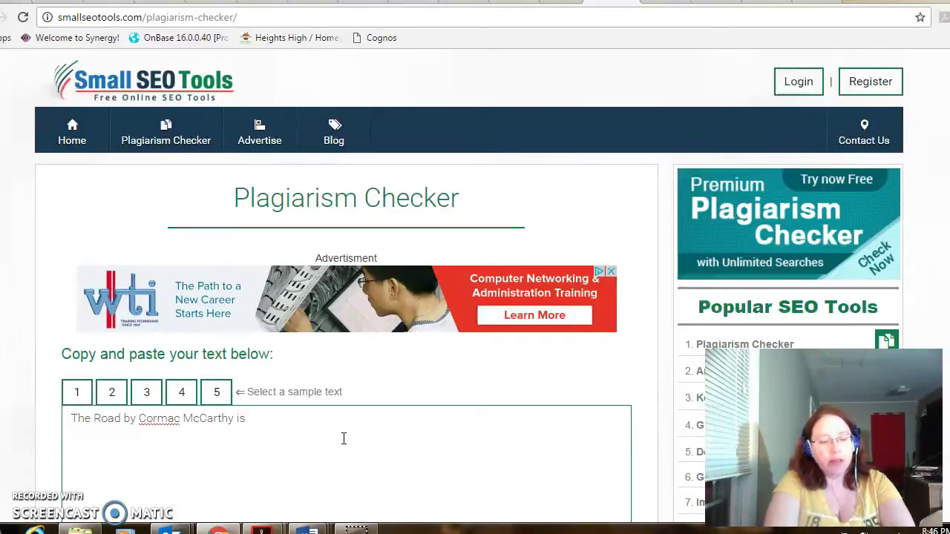
text( a heartbreaking work of)
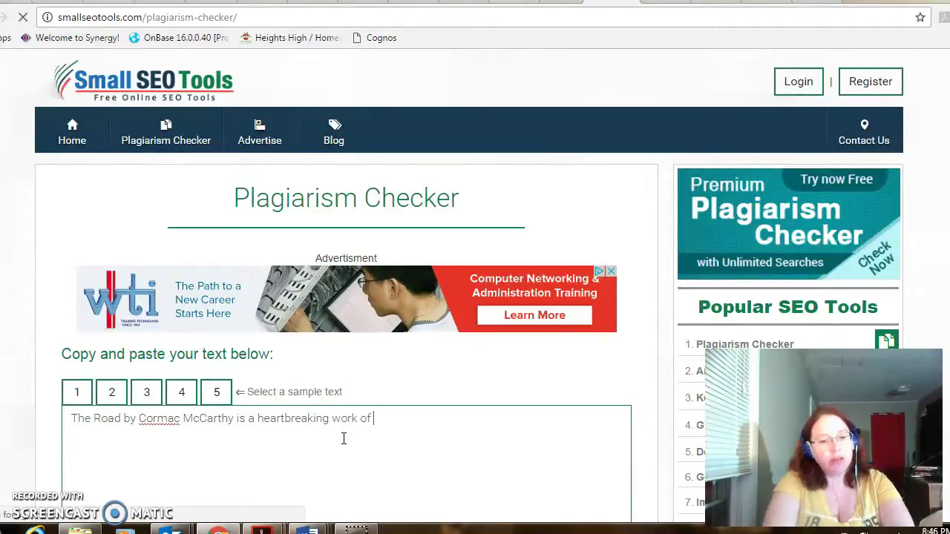
text( art set in a post mod)
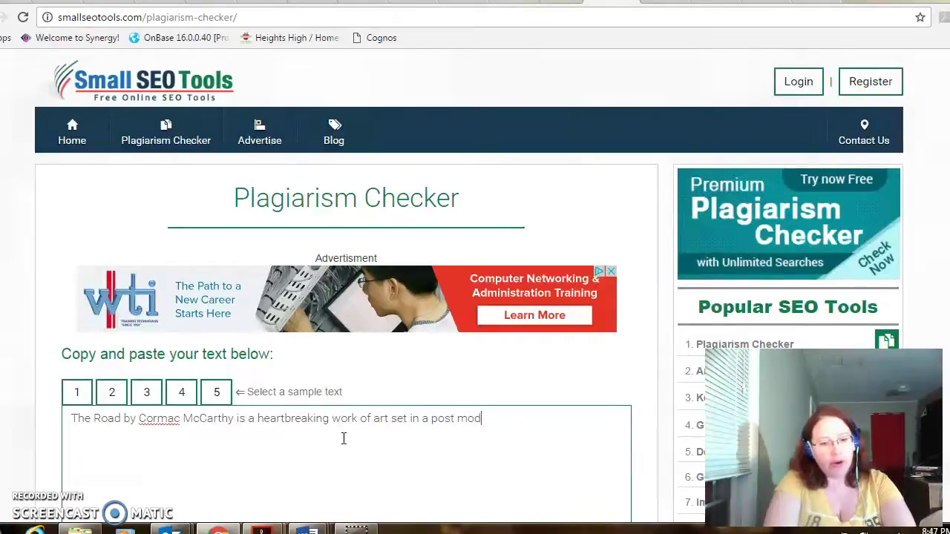
text(ld.)
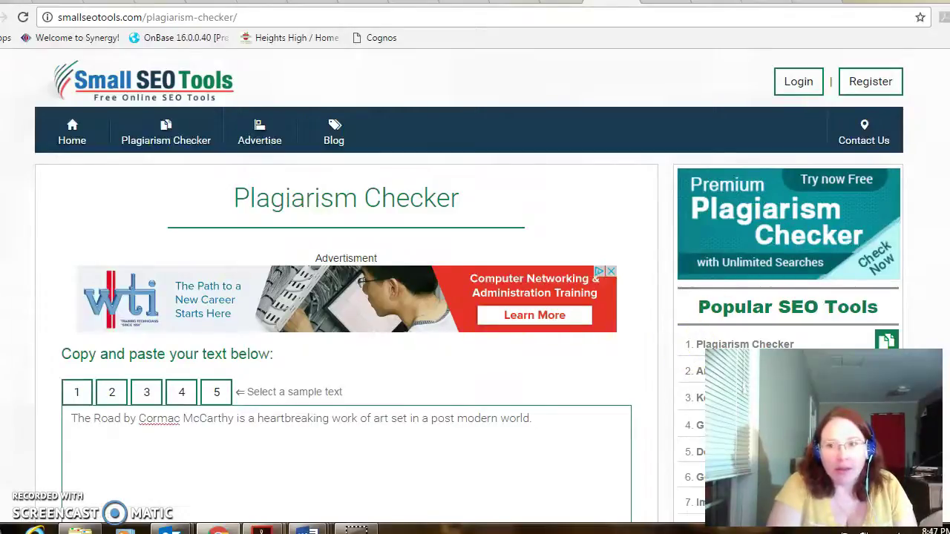
Complete the robot verification, check the sentence about The Road for plagiarism and review the result against the entered text.
scroll(869, 178, down, 4)
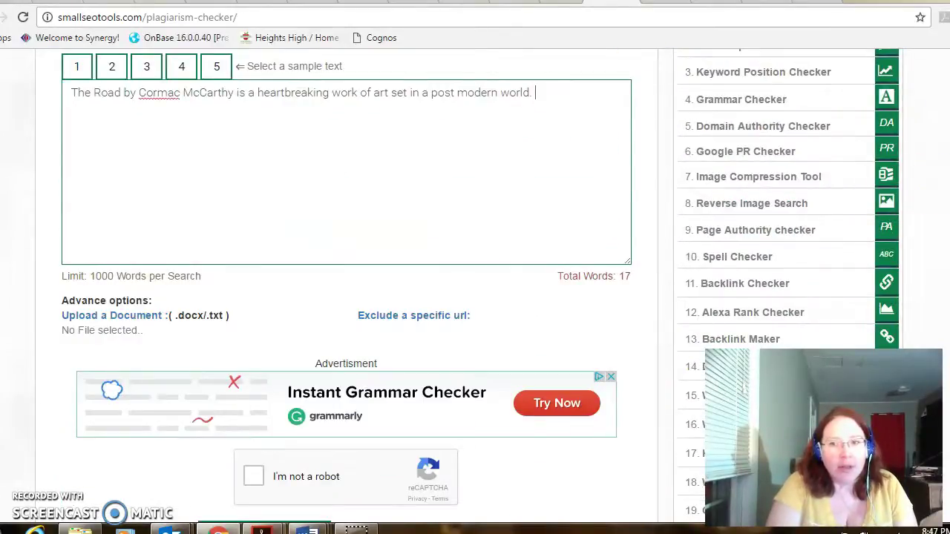
scroll(449, 212, down, 2)
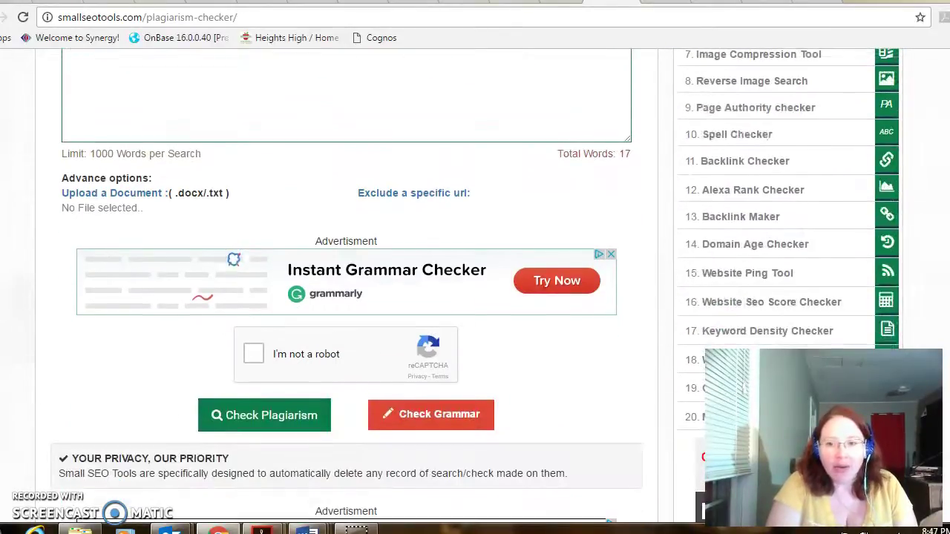
click(252, 354)
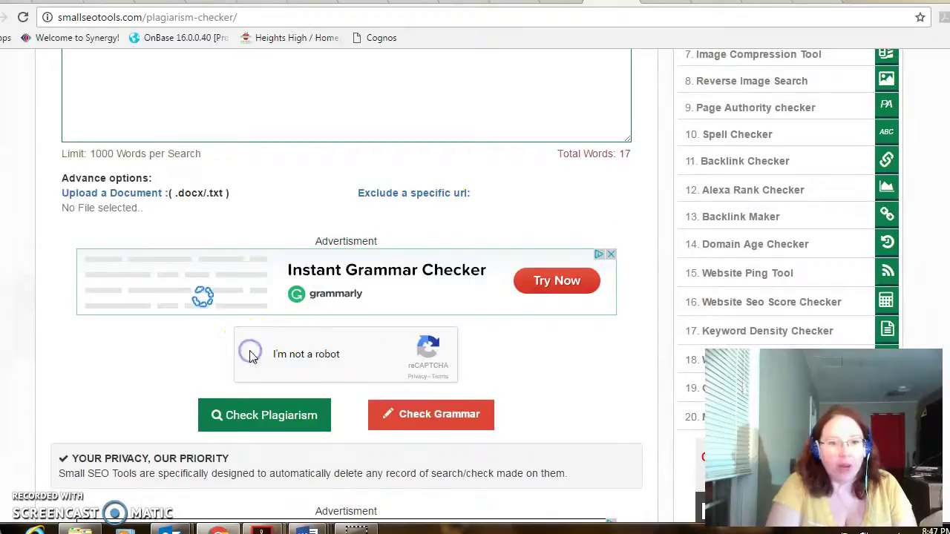
click(270, 422)
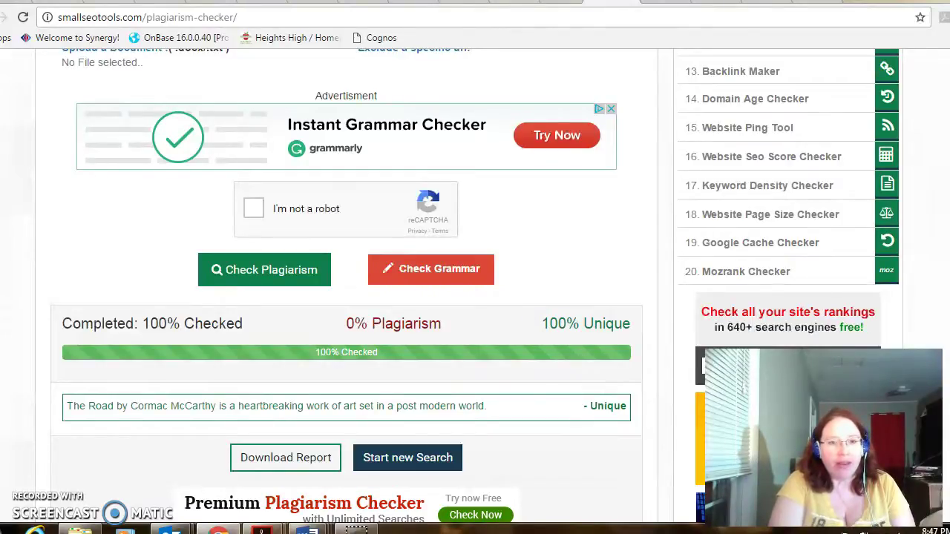
scroll(346, 282, down, 1)
scroll(346, 282, up, 4)
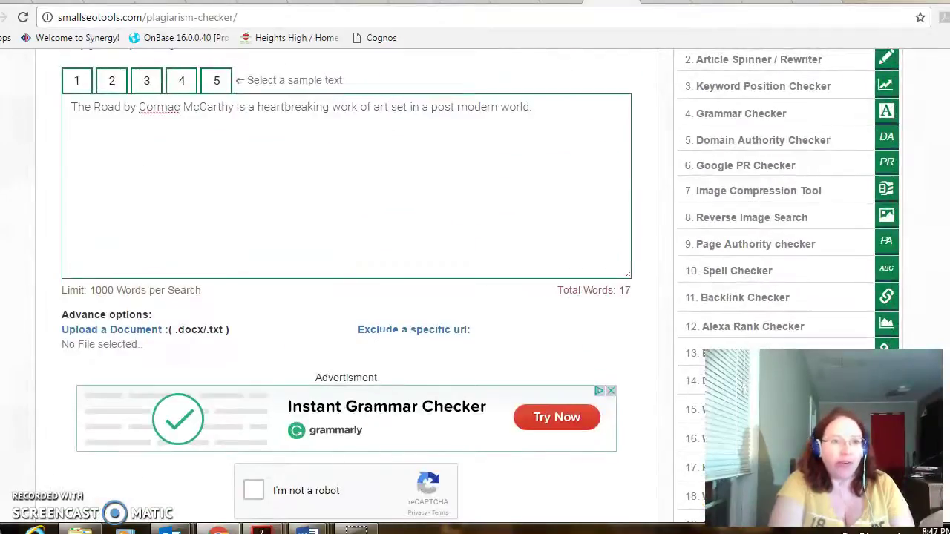
scroll(346, 282, up, 2)
scroll(345, 282, up, 1)
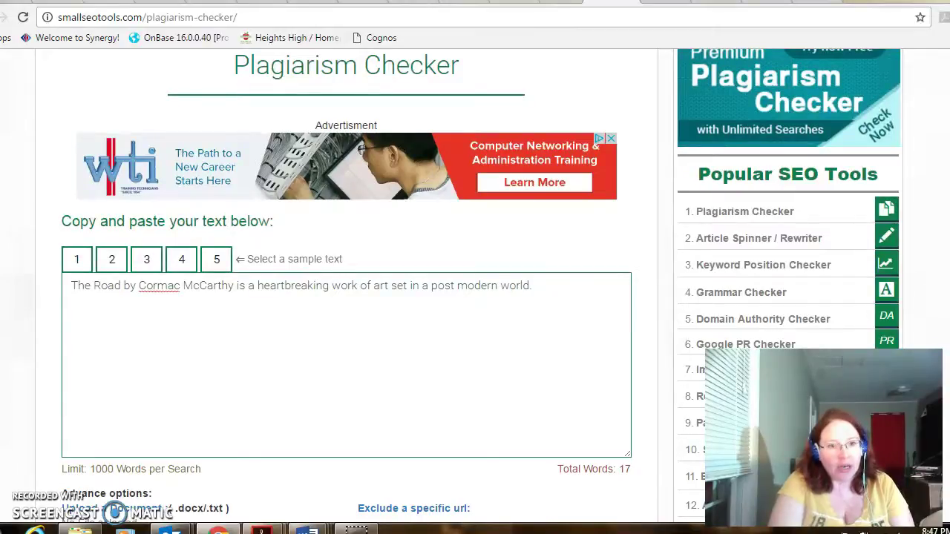
scroll(346, 282, up, 2)
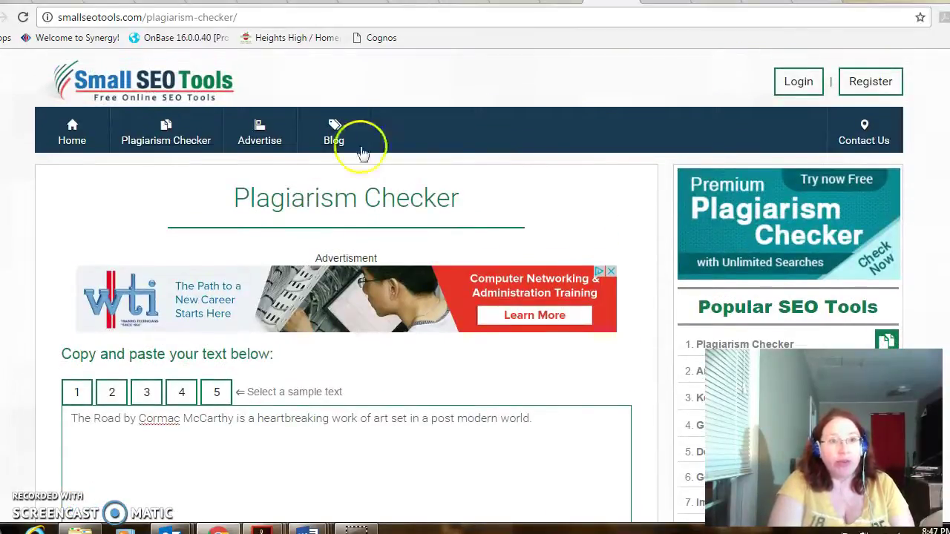